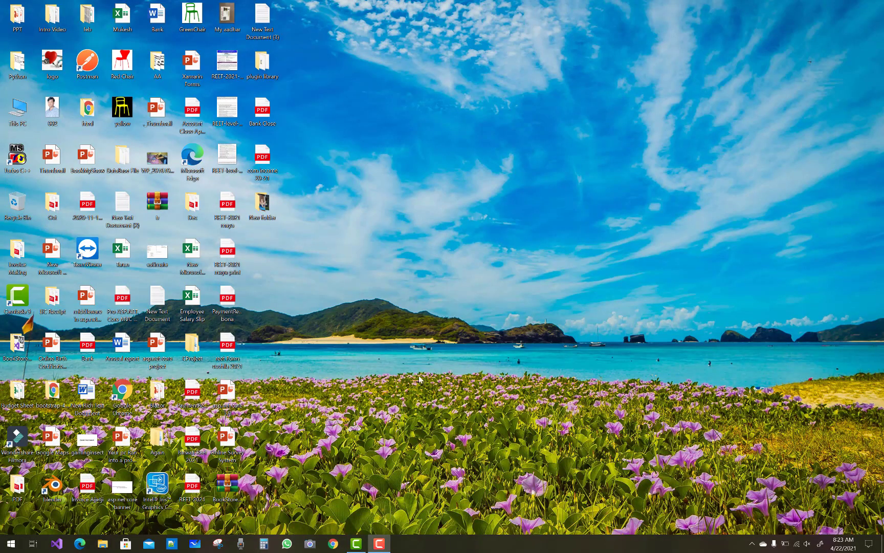
Step: Open Settings from the Start right-click menu and go to Personalization > Taskbar
{"action": "right_click", "coordinate": [10, 544]}
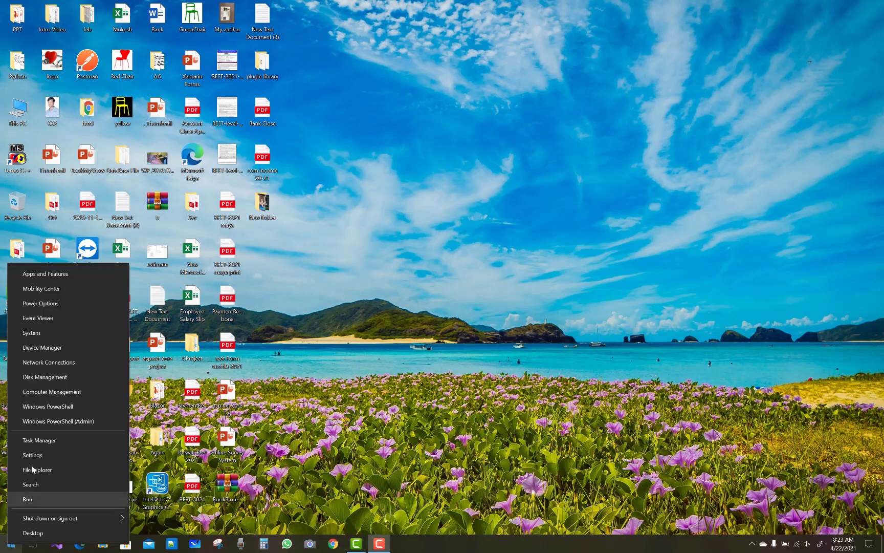
{"action": "left_click", "coordinate": [31, 455]}
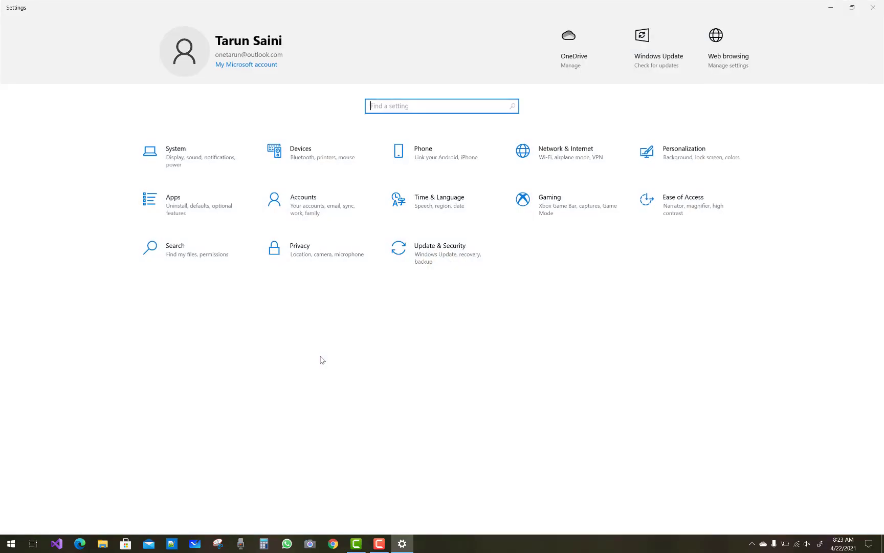
{"action": "left_click", "coordinate": [688, 165]}
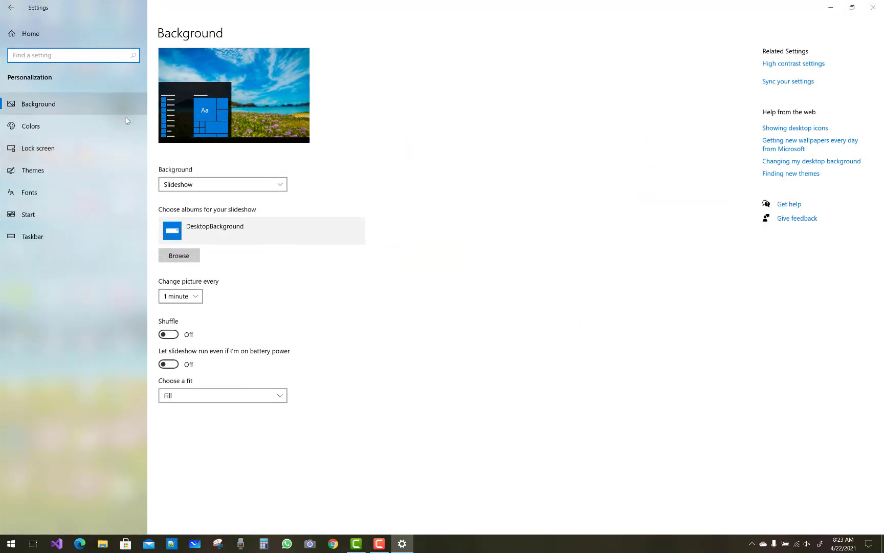
{"action": "left_click", "coordinate": [40, 241]}
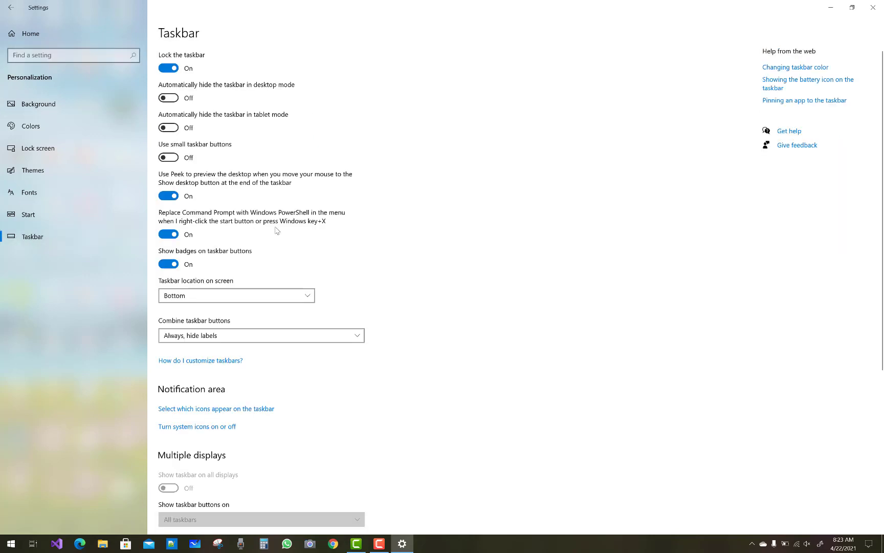
Step: Check the hidden tray icons, then open 'Select which icons appear on the taskbar'
{"action": "left_click", "coordinate": [750, 545]}
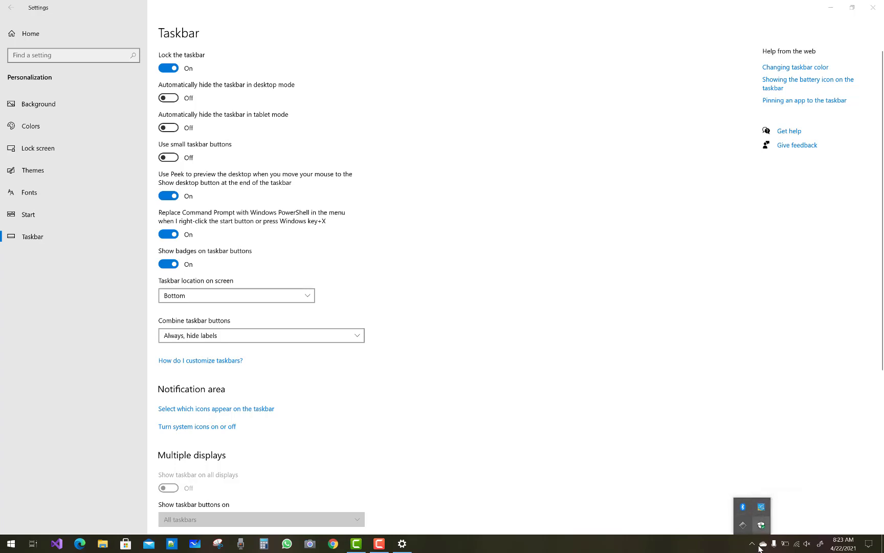
{"action": "left_click", "coordinate": [733, 393]}
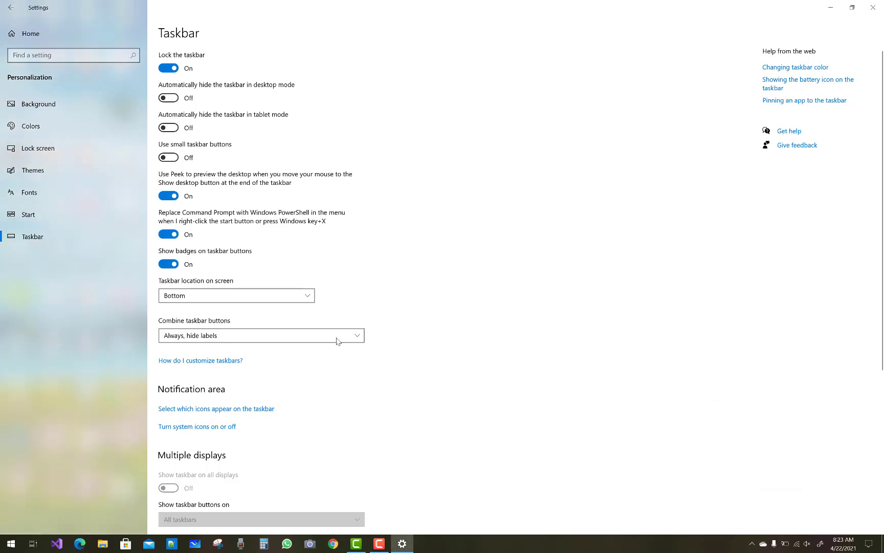
{"action": "left_click", "coordinate": [182, 409]}
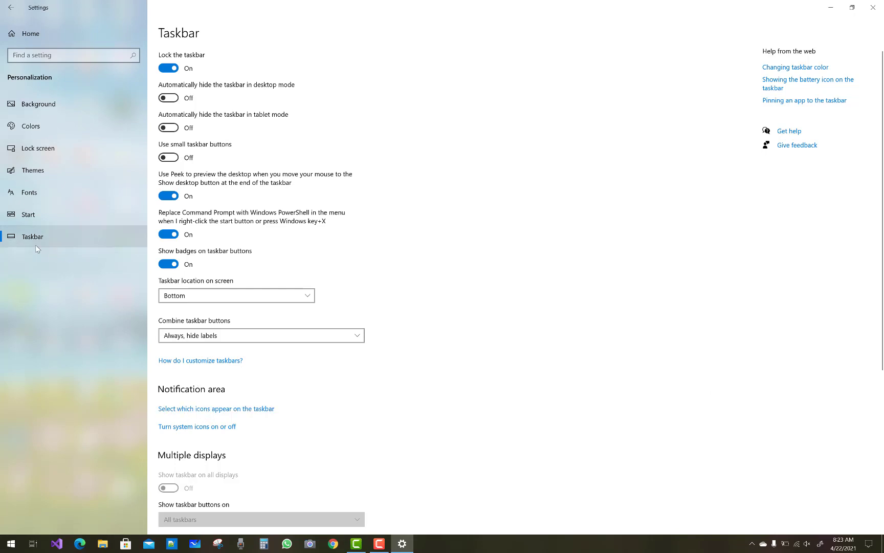
{"action": "left_click", "coordinate": [200, 409]}
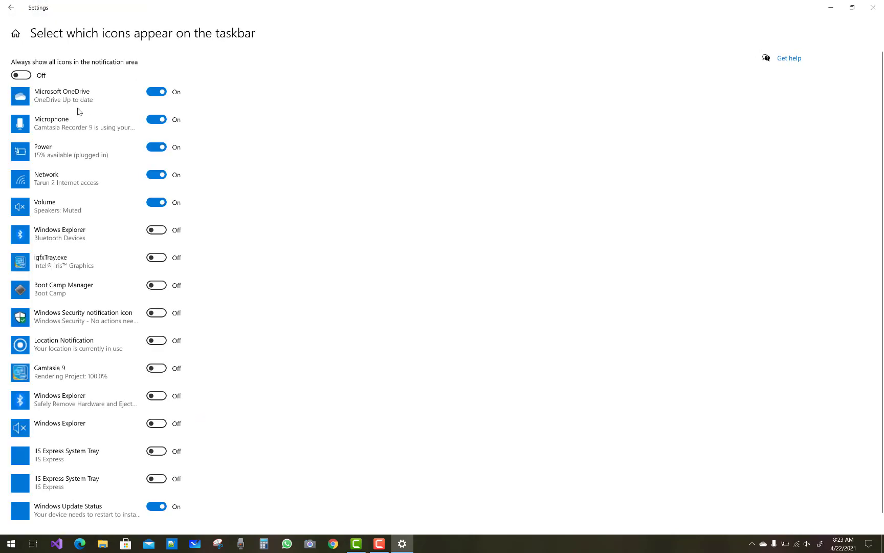
Step: Switch the Windows Security notification icon toggle On, then back Off
{"action": "left_click", "coordinate": [159, 313]}
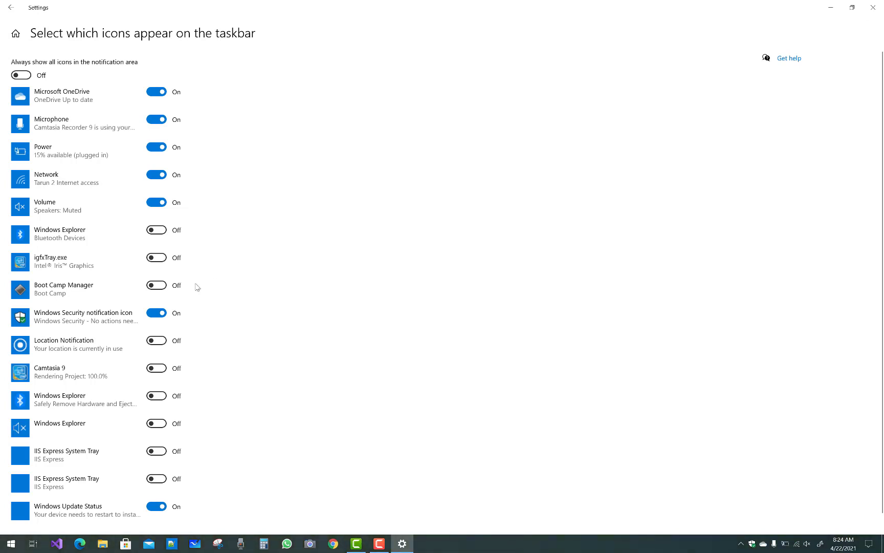
{"action": "left_click", "coordinate": [156, 313]}
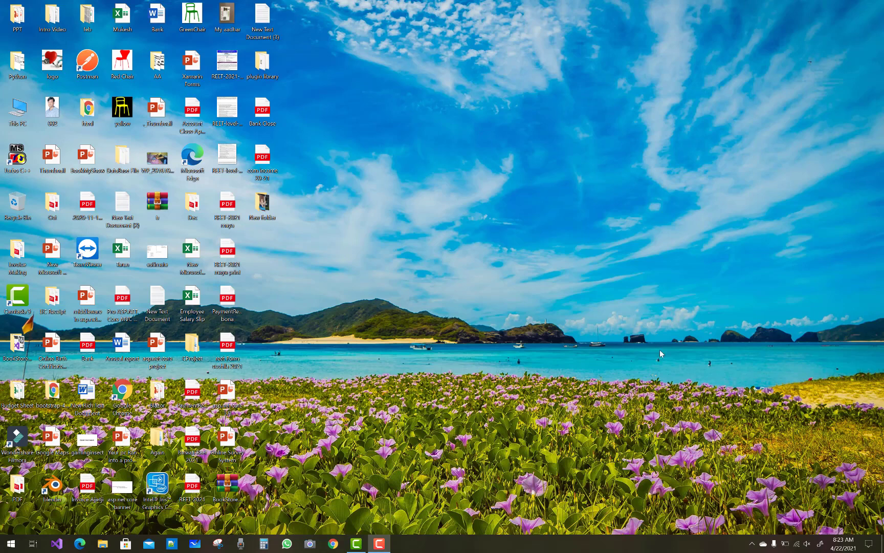
Step: Reopen Settings > Personalization > Taskbar, check the tray overflow, and open 'Select which icons appear'
{"action": "right_click", "coordinate": [10, 543]}
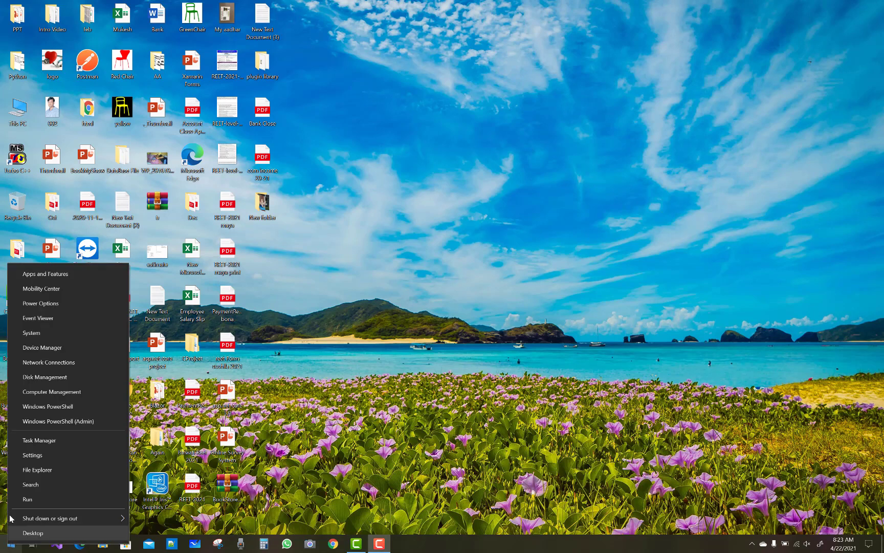
{"action": "left_click", "coordinate": [39, 455]}
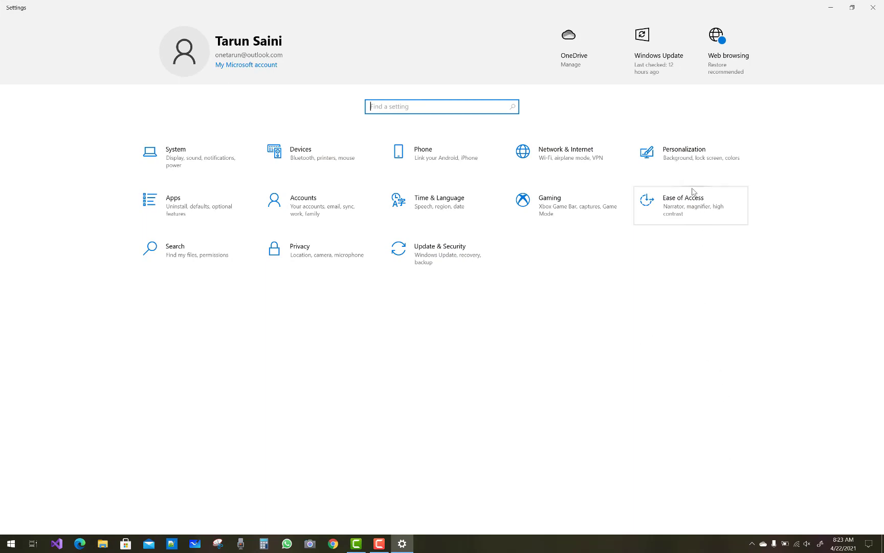
{"action": "left_click", "coordinate": [675, 162]}
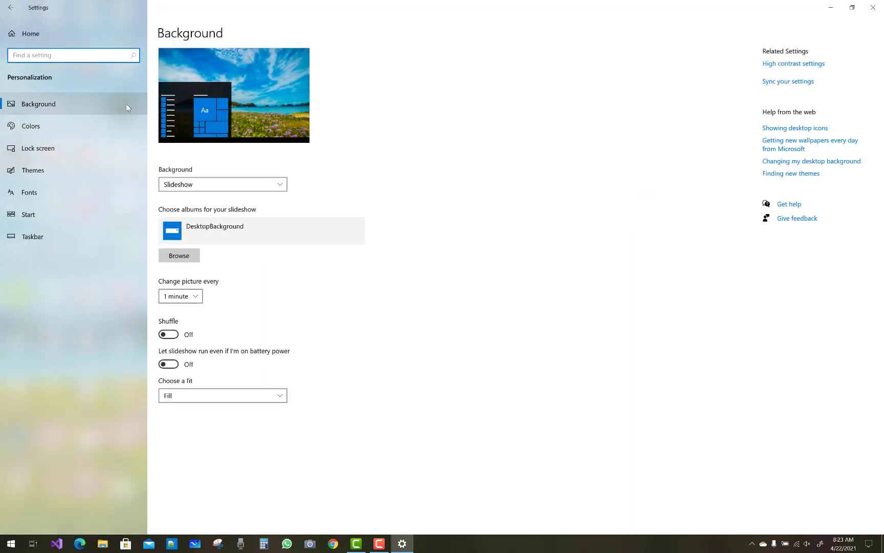
{"action": "left_click", "coordinate": [33, 240]}
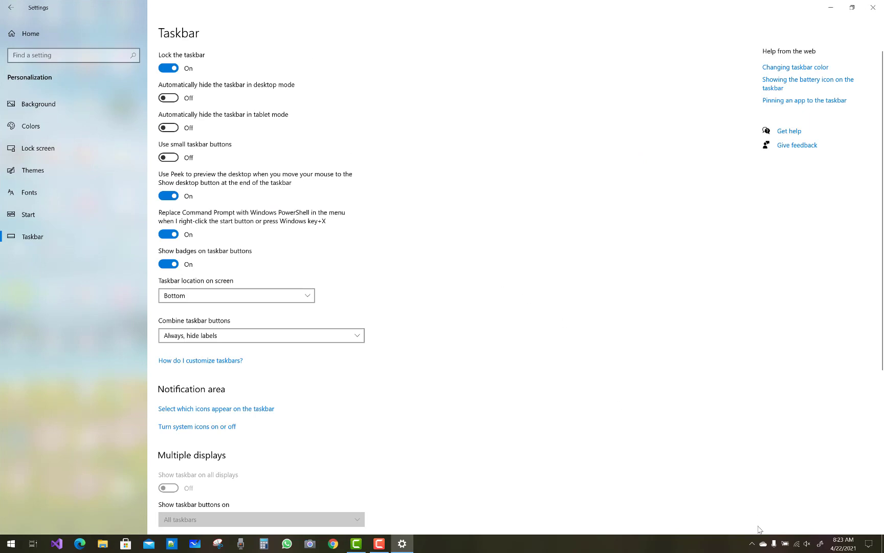
{"action": "left_click", "coordinate": [751, 544]}
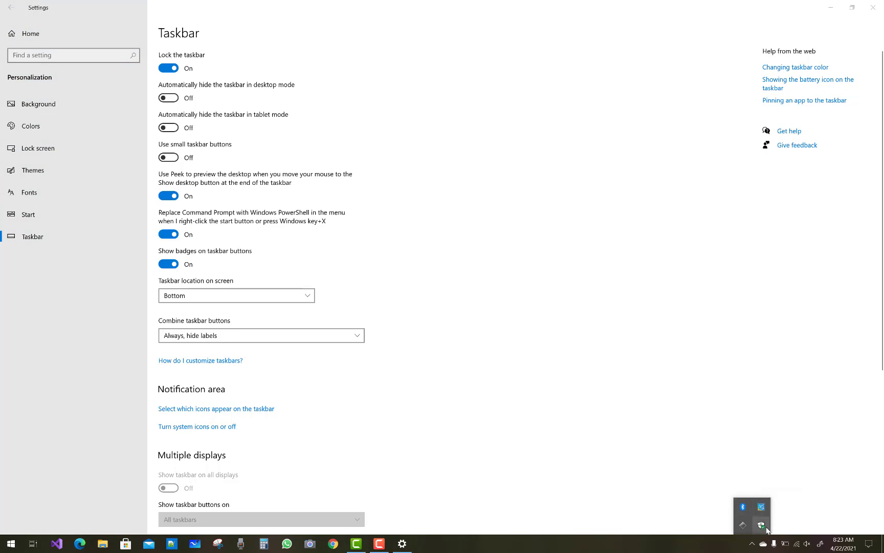
{"action": "left_click", "coordinate": [715, 393]}
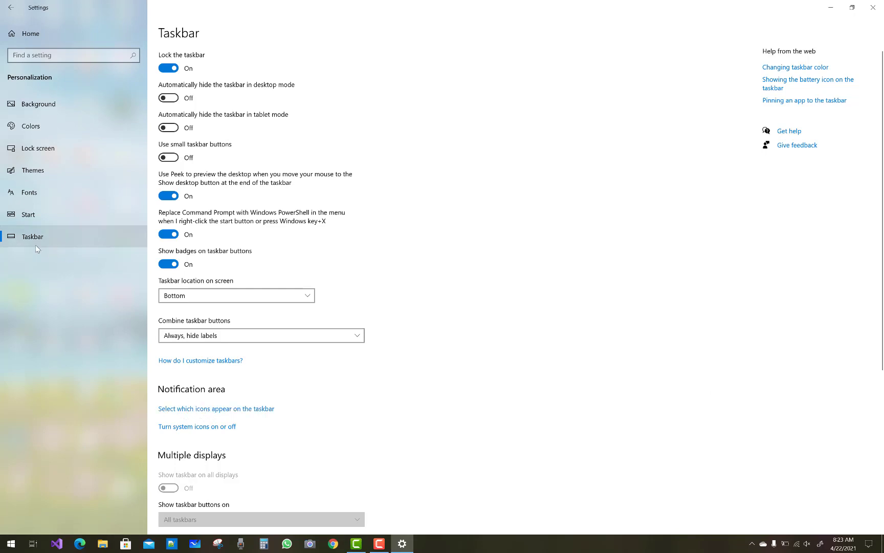
{"action": "left_click", "coordinate": [200, 410]}
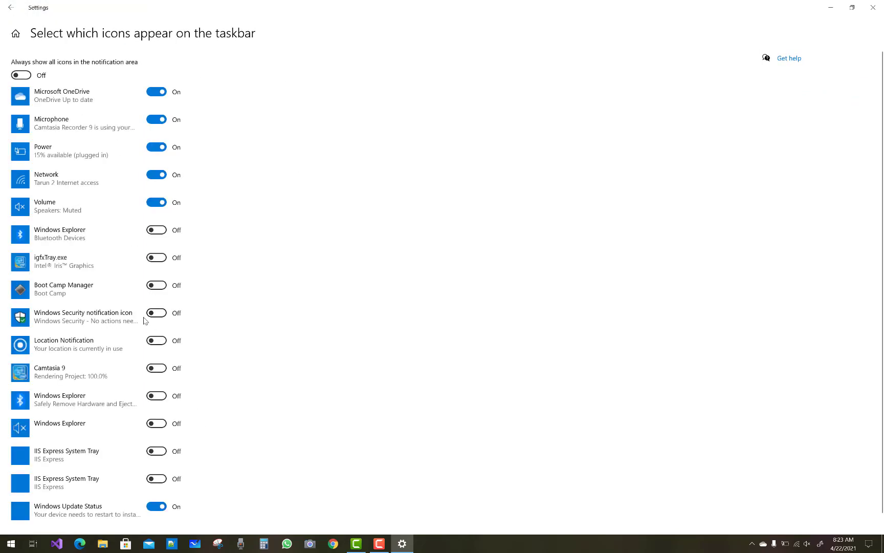
Step: Toggle the Windows Security notification icon on and off repeatedly, finally leaving it On
{"action": "left_click", "coordinate": [161, 314]}
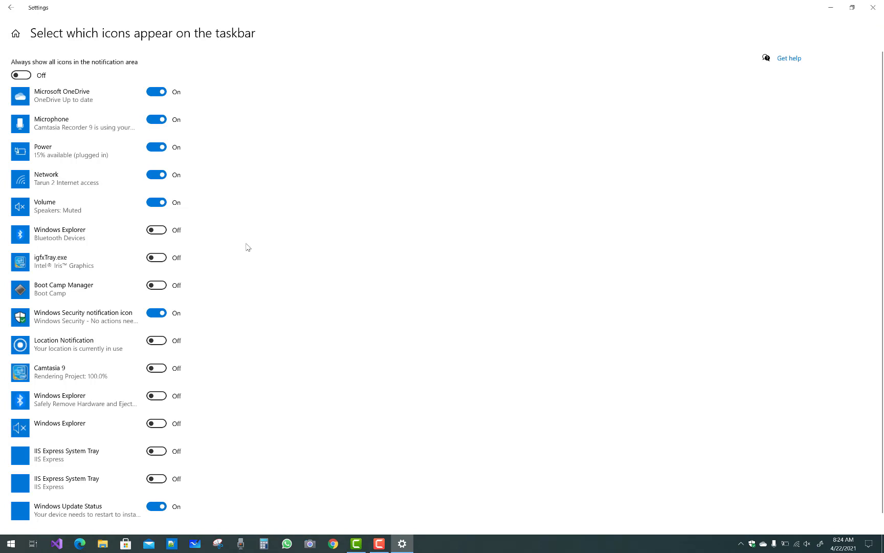
{"action": "left_click", "coordinate": [156, 314]}
{"action": "left_click", "coordinate": [164, 315]}
{"action": "left_click", "coordinate": [152, 315]}
{"action": "left_click", "coordinate": [156, 315]}
{"action": "left_click", "coordinate": [154, 315]}
{"action": "left_click", "coordinate": [152, 315]}
{"action": "left_click", "coordinate": [873, 10]}
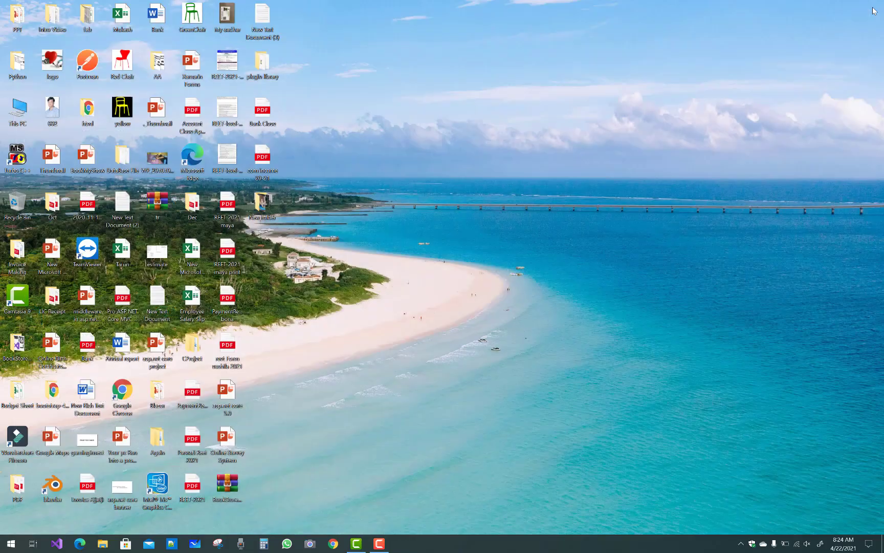
{"action": "right_click", "coordinate": [466, 140]}
{"action": "left_click", "coordinate": [491, 168]}
{"action": "right_click", "coordinate": [605, 203]}
{"action": "left_click", "coordinate": [629, 231]}
Step: Launch Edit group policy via a Start search for 'grou' and expand Computer Configuration > Administrative Templates
{"action": "left_click", "coordinate": [11, 544]}
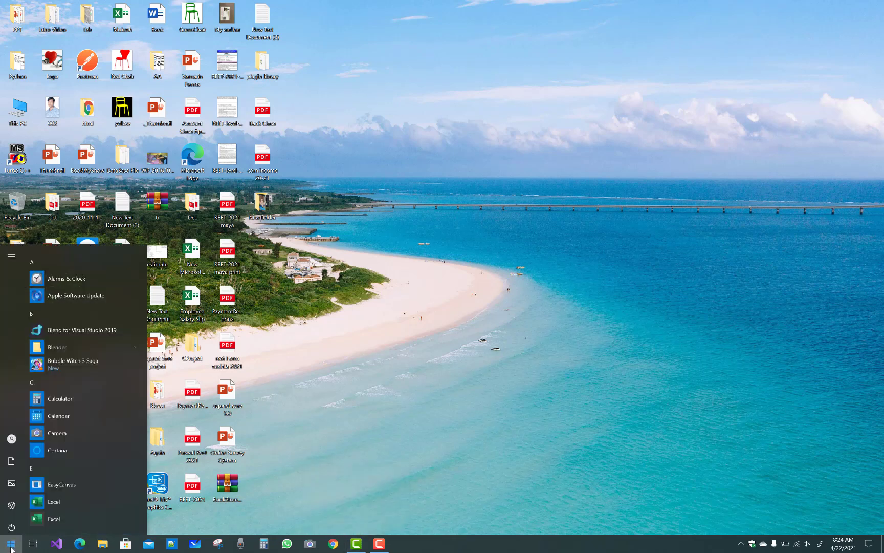
{"action": "type", "text": "gri"}
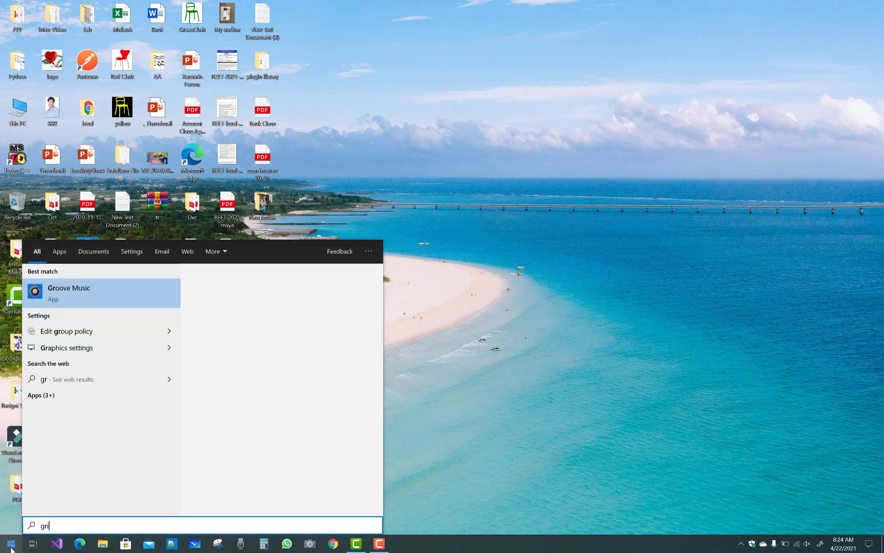
{"action": "key", "text": "BackSpace"}
{"action": "key", "text": "BackSpace"}
{"action": "key", "text": "BackSpace"}
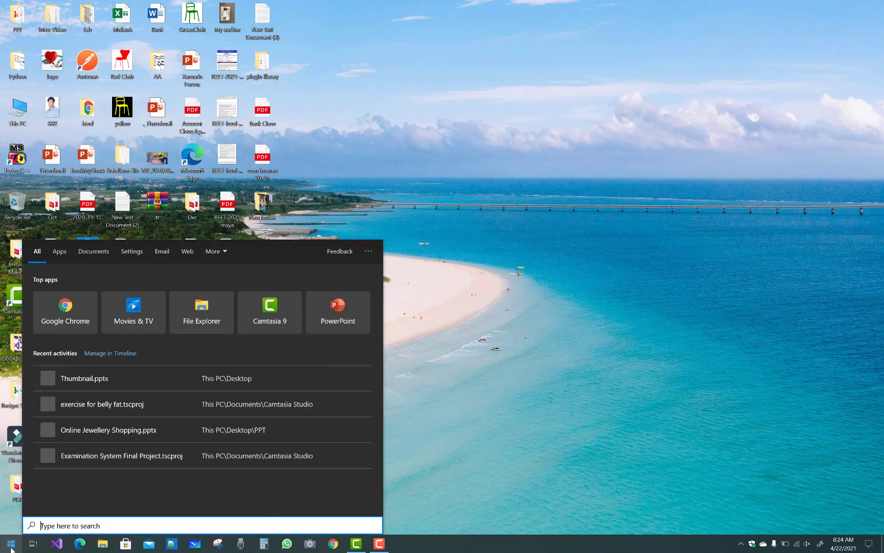
{"action": "type", "text": "grou"}
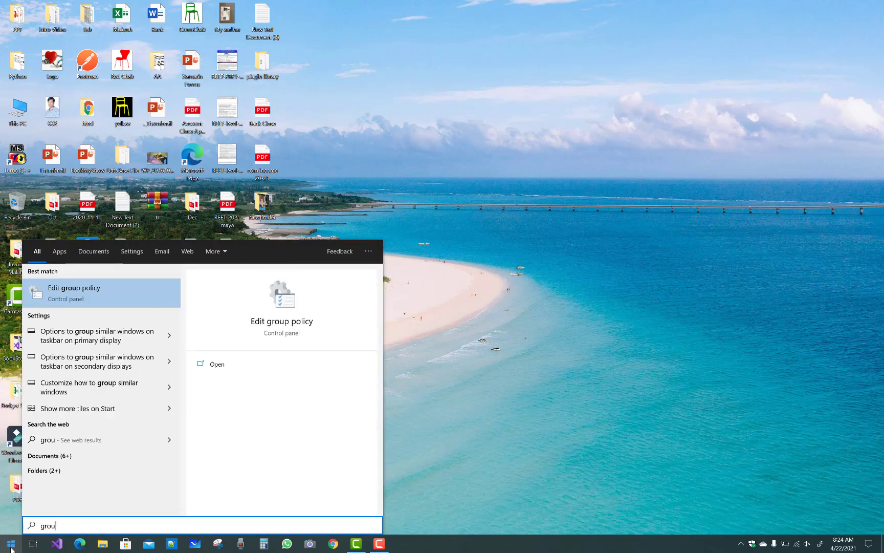
{"action": "key", "text": "Return"}
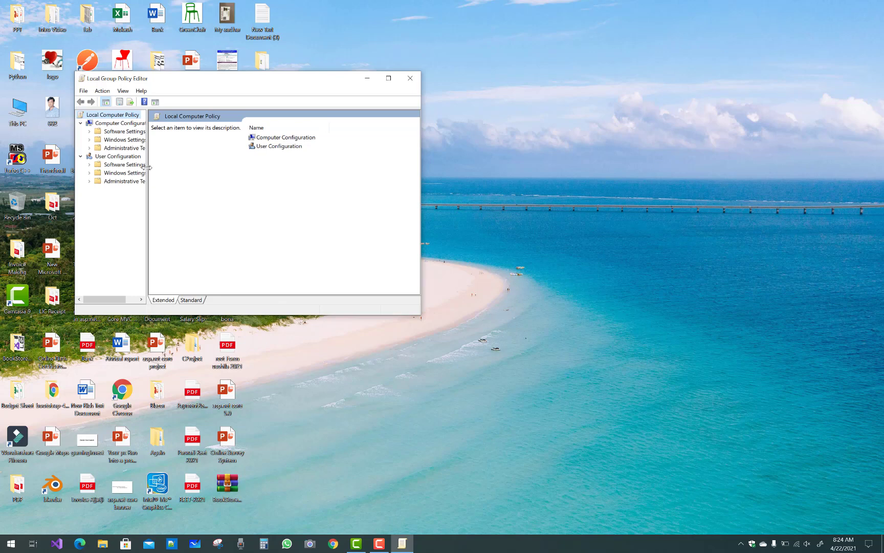
{"action": "left_click_drag", "start_coordinate": [147, 167], "coordinate": [222, 207]}
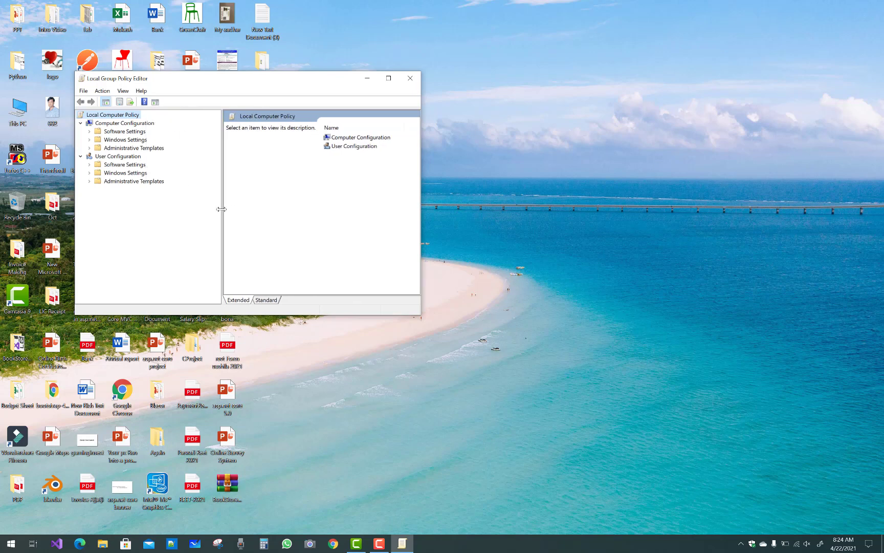
{"action": "left_click", "coordinate": [128, 148]}
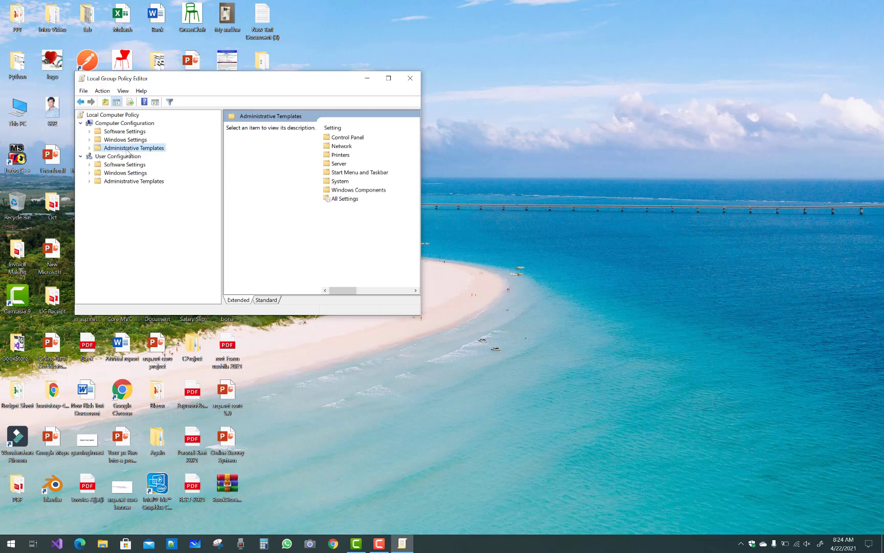
Step: Navigate to Windows Components > Windows Security > Systray and maximize the editor window
{"action": "left_click", "coordinate": [89, 148]}
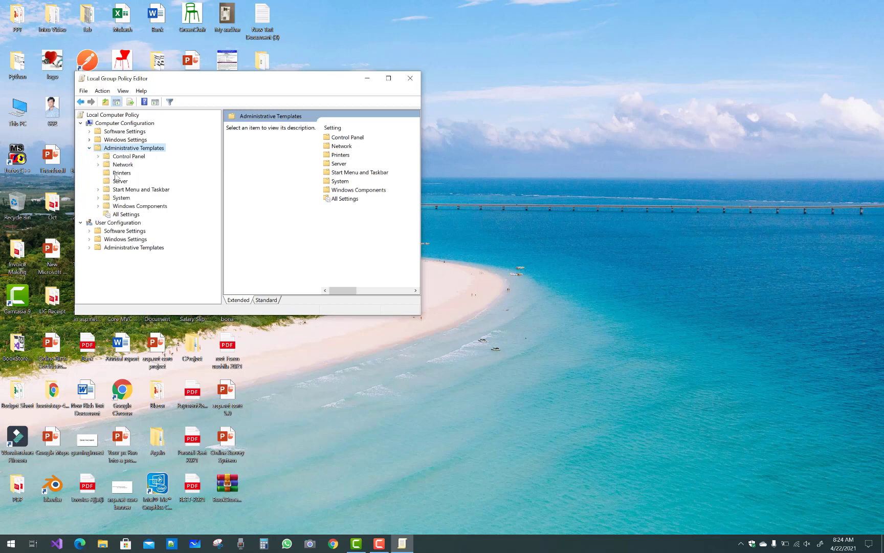
{"action": "left_click", "coordinate": [123, 207]}
{"action": "left_click", "coordinate": [99, 206]}
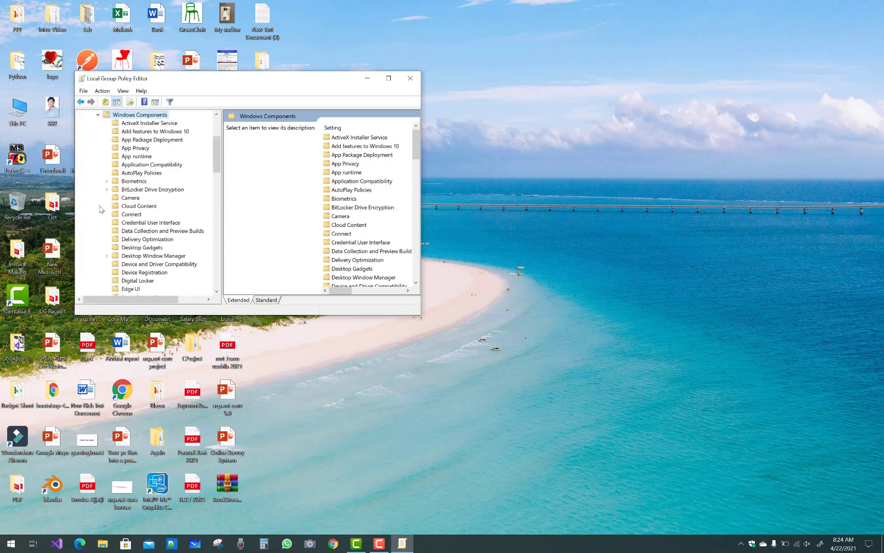
{"action": "left_click_drag", "start_coordinate": [215, 152], "coordinate": [228, 241]}
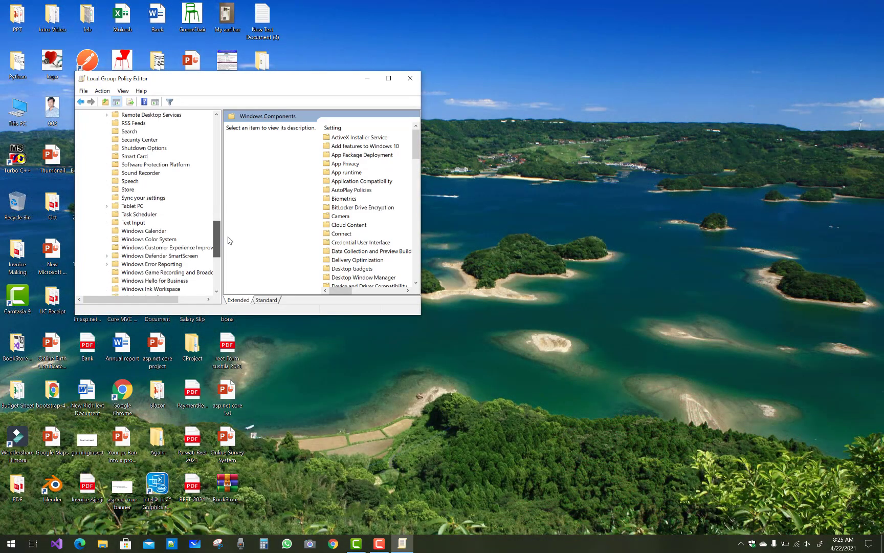
{"action": "left_click_drag", "start_coordinate": [228, 240], "coordinate": [232, 267]}
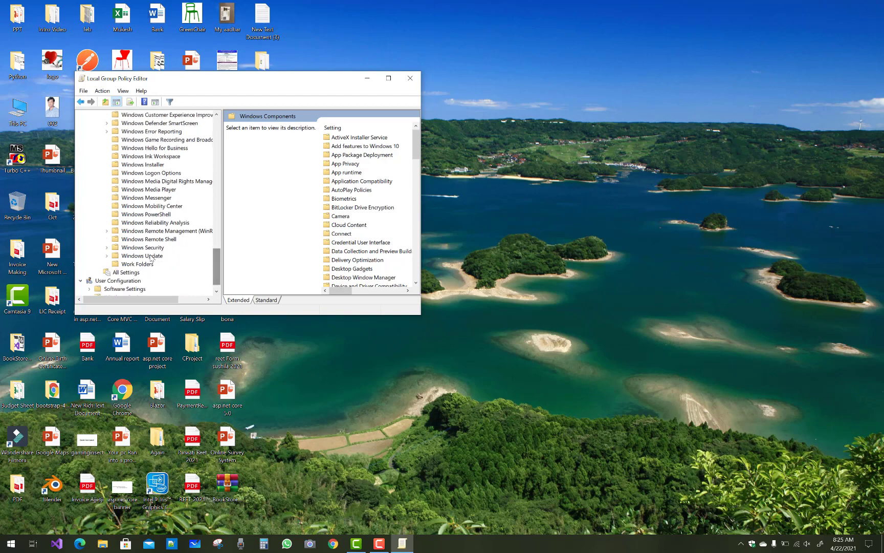
{"action": "left_click", "coordinate": [136, 248]}
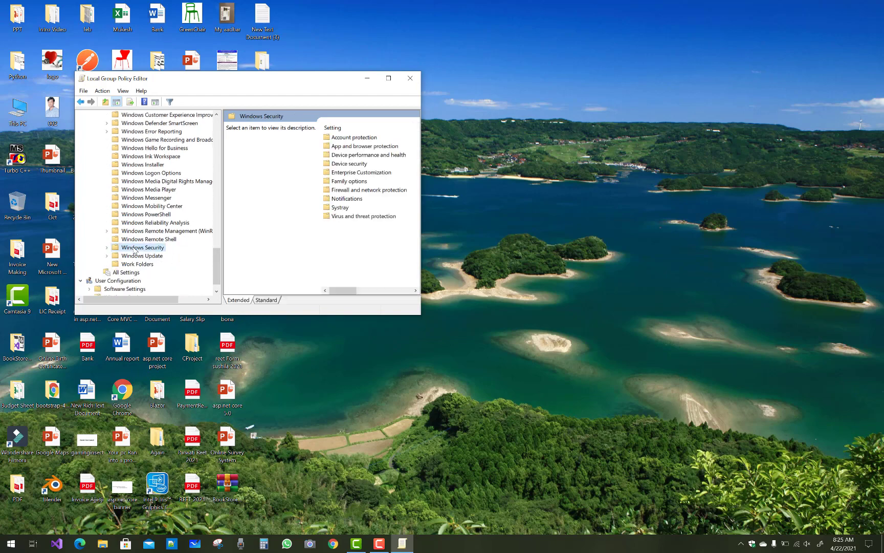
{"action": "left_click", "coordinate": [107, 248]}
{"action": "left_click", "coordinate": [140, 281]}
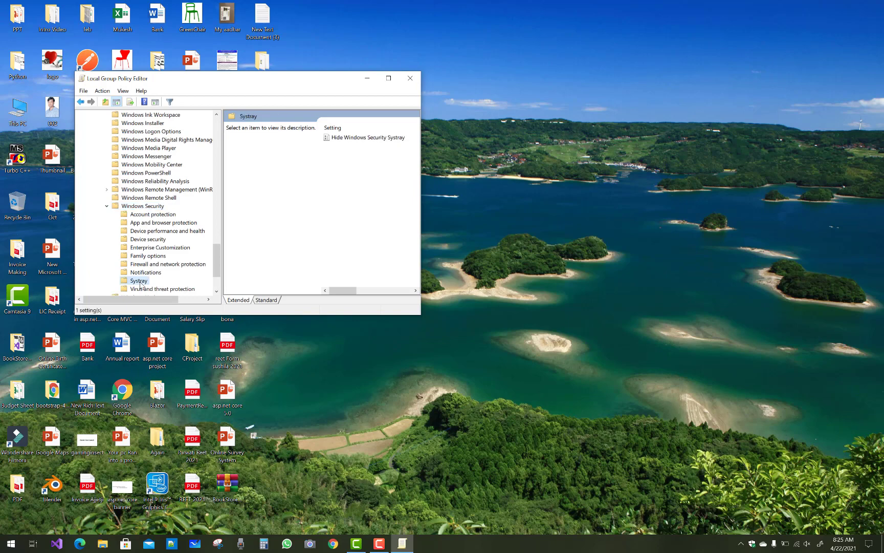
{"action": "left_click", "coordinate": [389, 77]}
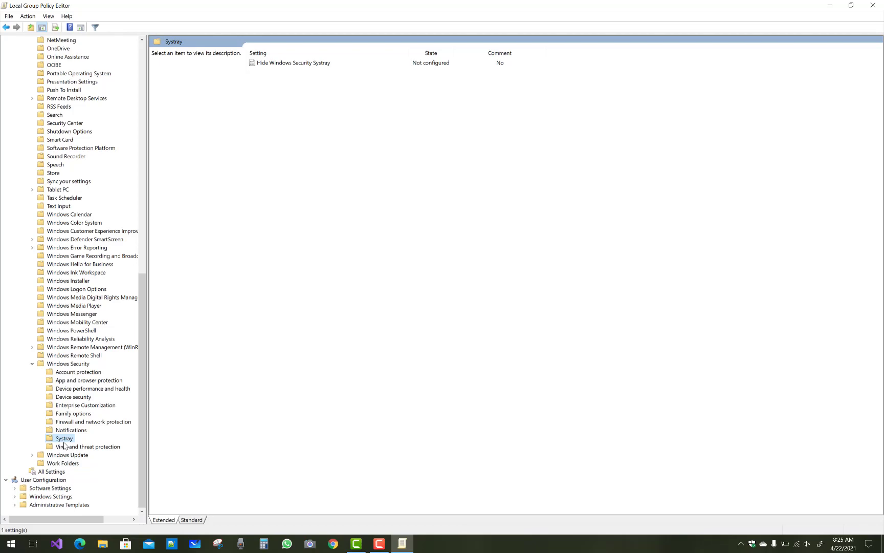
Step: Set 'Hide Windows Security Systray' to Enabled, apply it, and check the tray overflow
{"action": "double_click", "coordinate": [294, 66]}
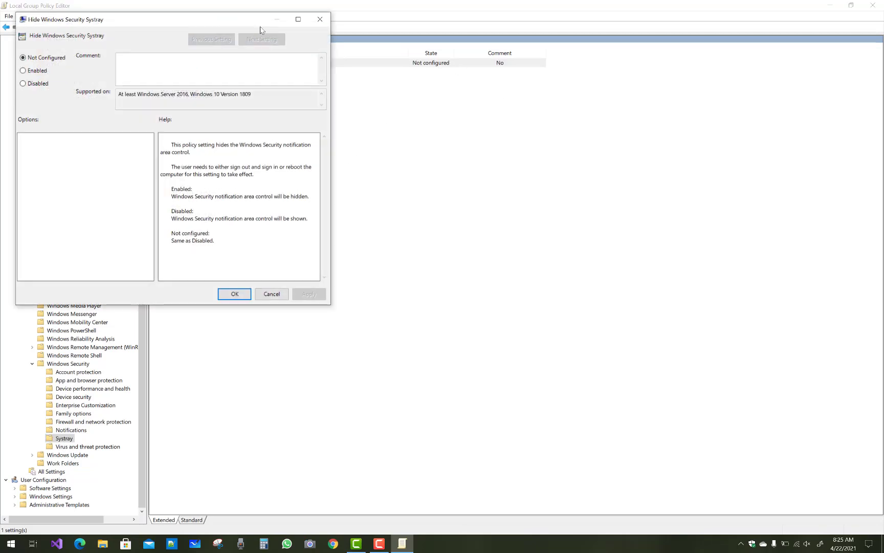
{"action": "left_click_drag", "start_coordinate": [260, 28], "coordinate": [460, 113]}
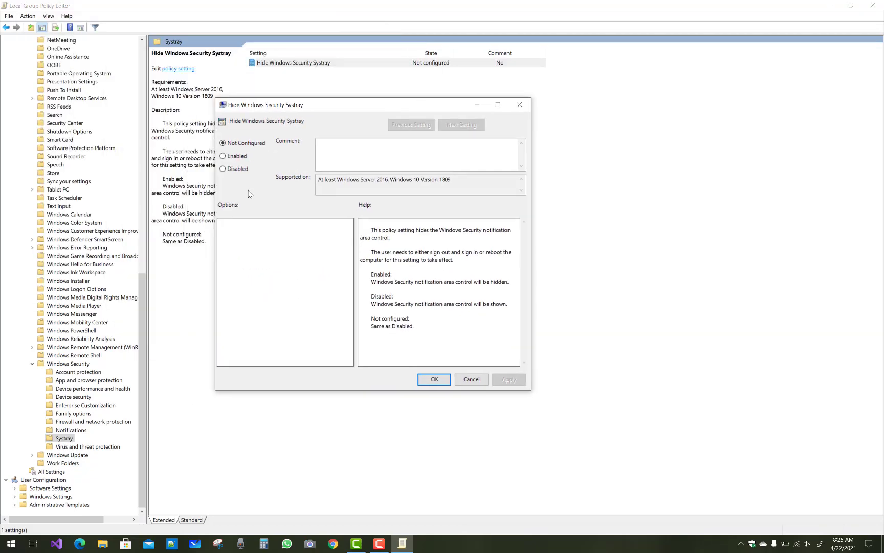
{"action": "left_click", "coordinate": [226, 159]}
{"action": "left_click", "coordinate": [512, 378]}
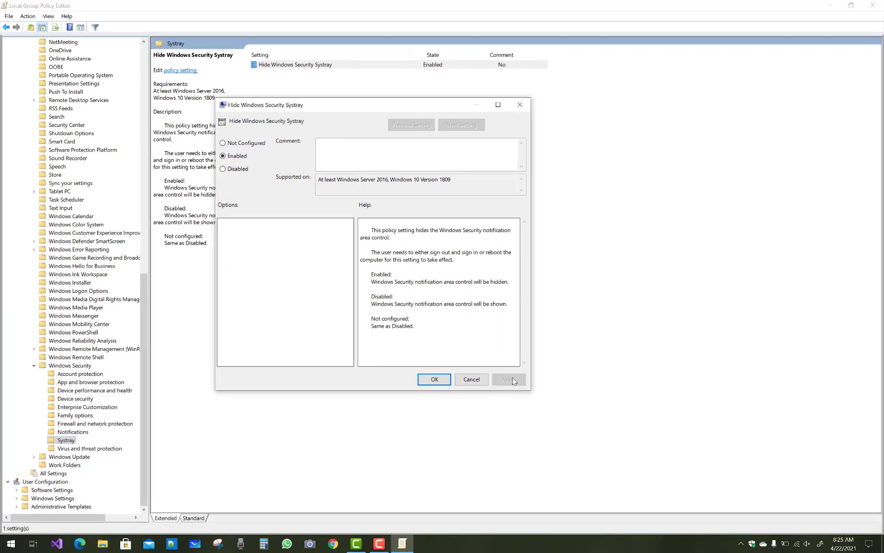
{"action": "left_click", "coordinate": [433, 379]}
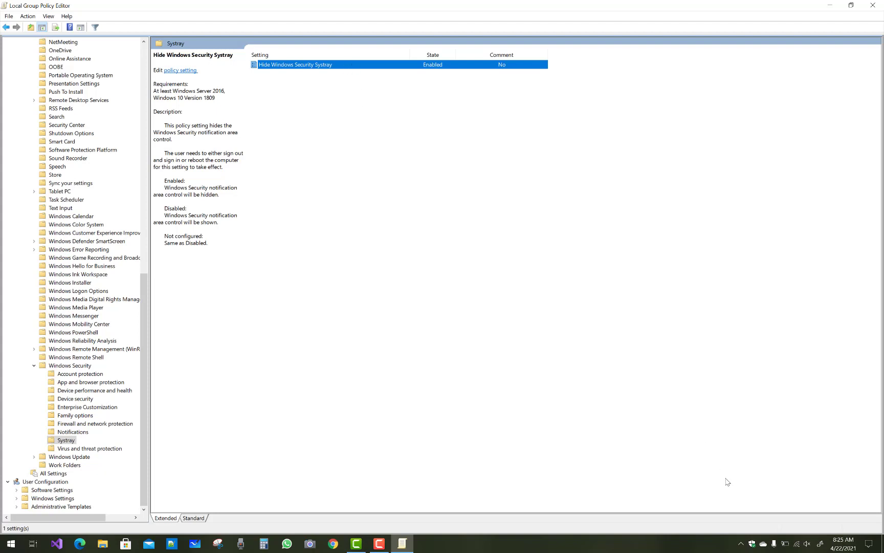
{"action": "left_click", "coordinate": [742, 544]}
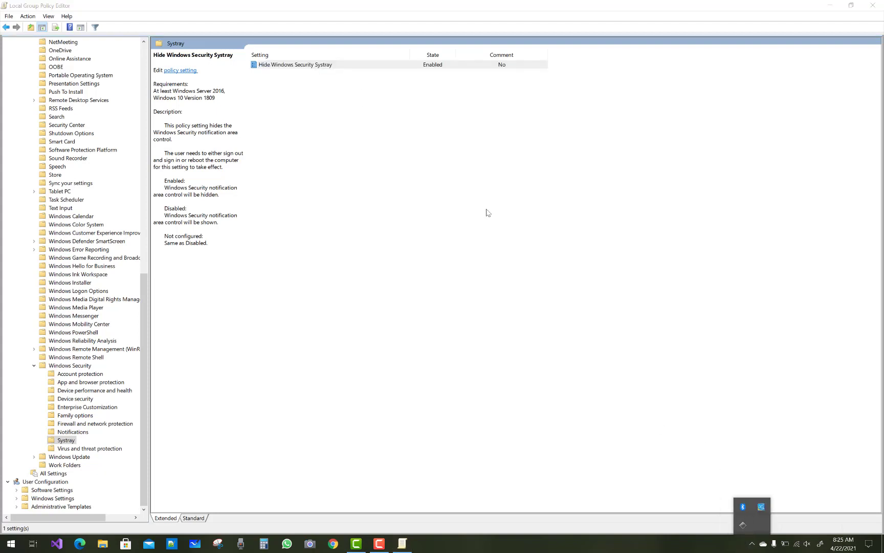
Step: Change 'Hide Windows Security Systray' to Disabled and apply it, checking the tray along the way
{"action": "double_click", "coordinate": [339, 66]}
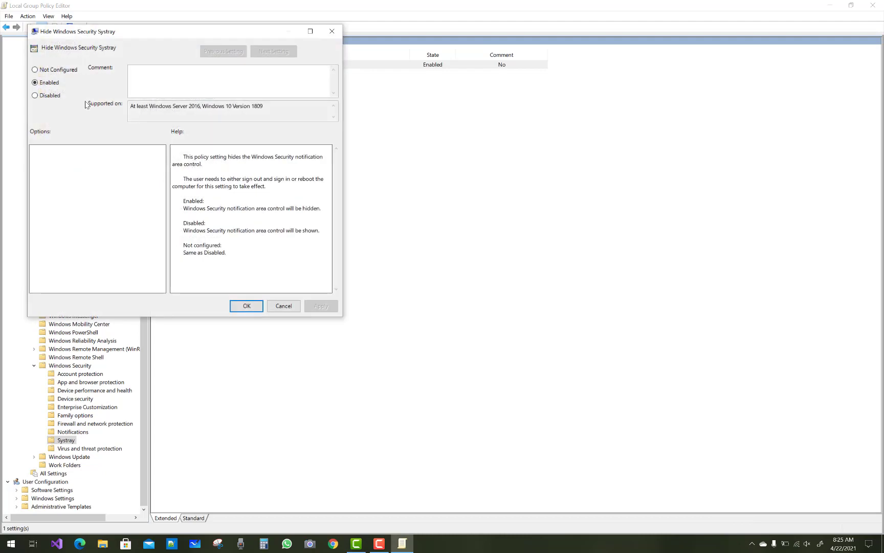
{"action": "left_click", "coordinate": [49, 97]}
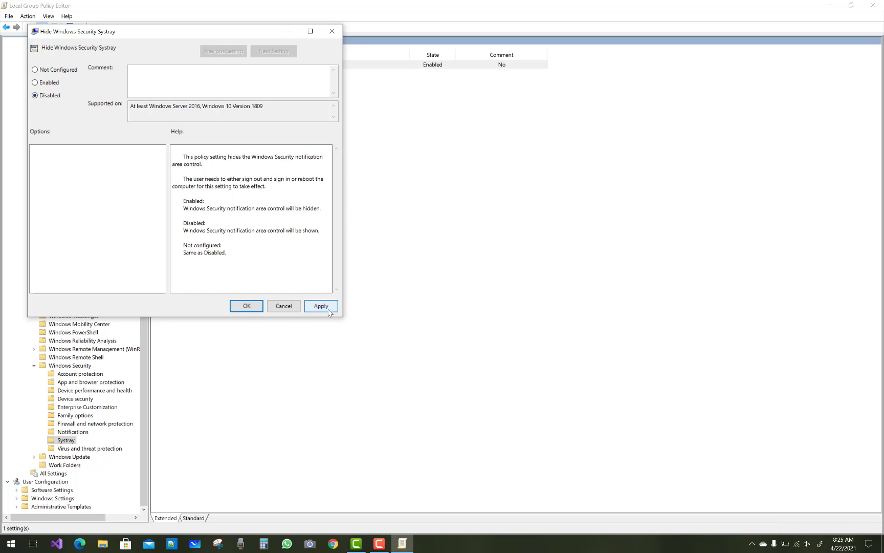
{"action": "left_click", "coordinate": [753, 546]}
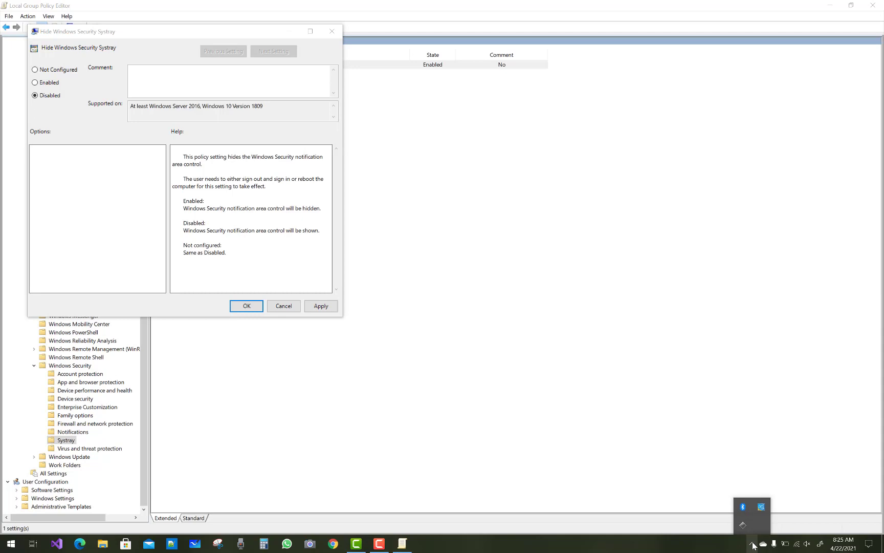
{"action": "left_click", "coordinate": [36, 84]}
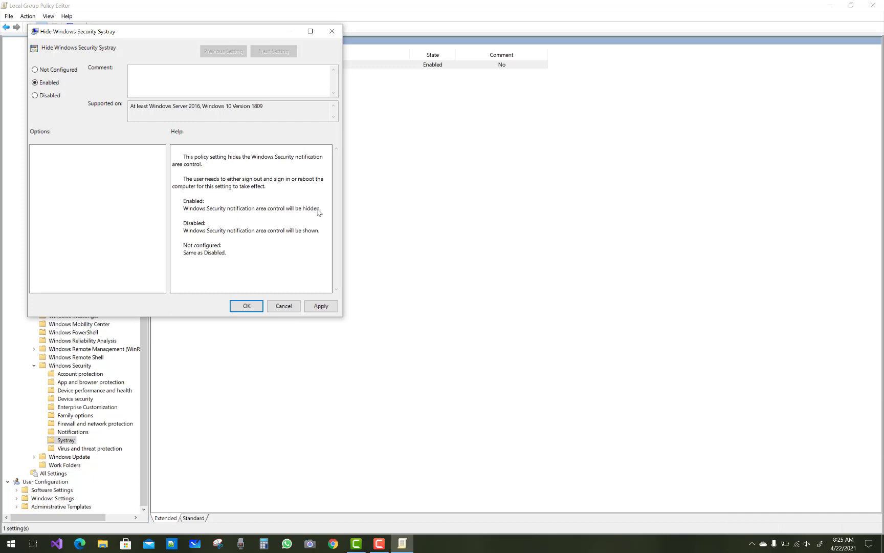
{"action": "left_click", "coordinate": [35, 95]}
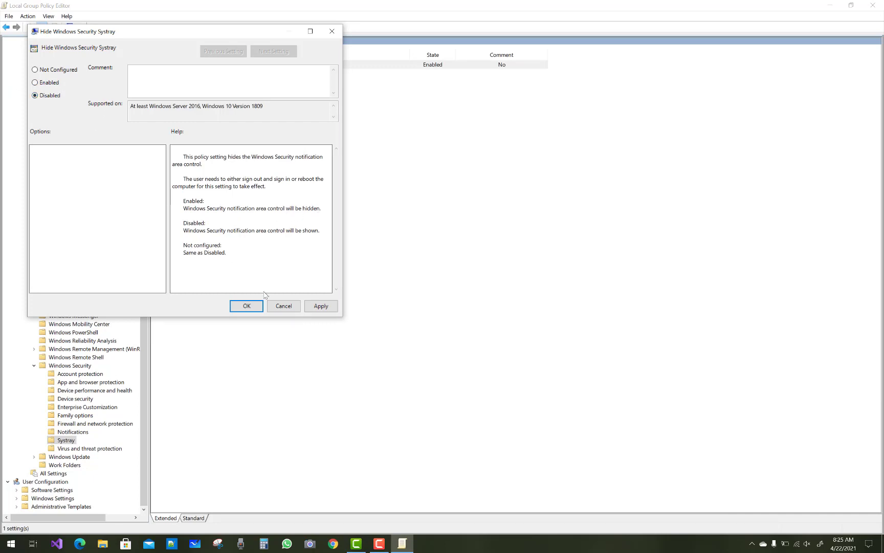
{"action": "left_click", "coordinate": [327, 309]}
{"action": "left_click", "coordinate": [248, 307]}
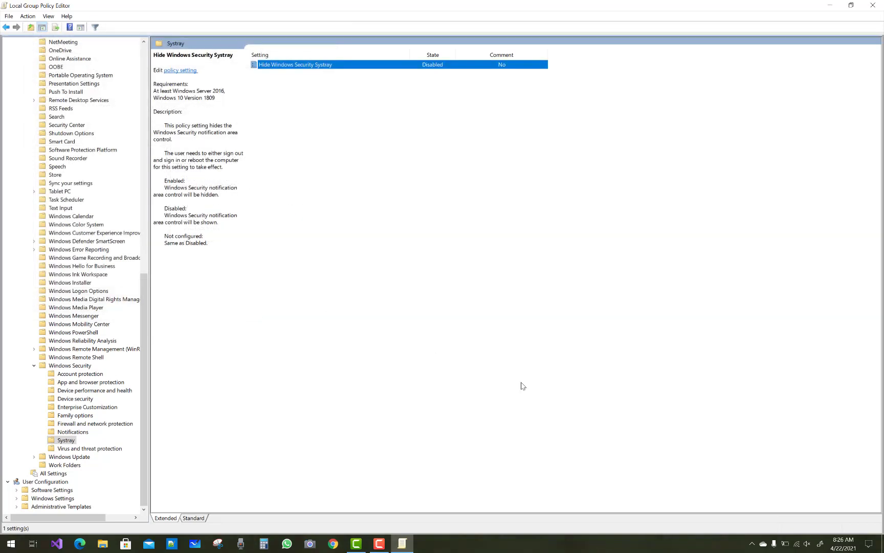
{"action": "left_click", "coordinate": [751, 543]}
{"action": "left_click", "coordinate": [591, 385]}
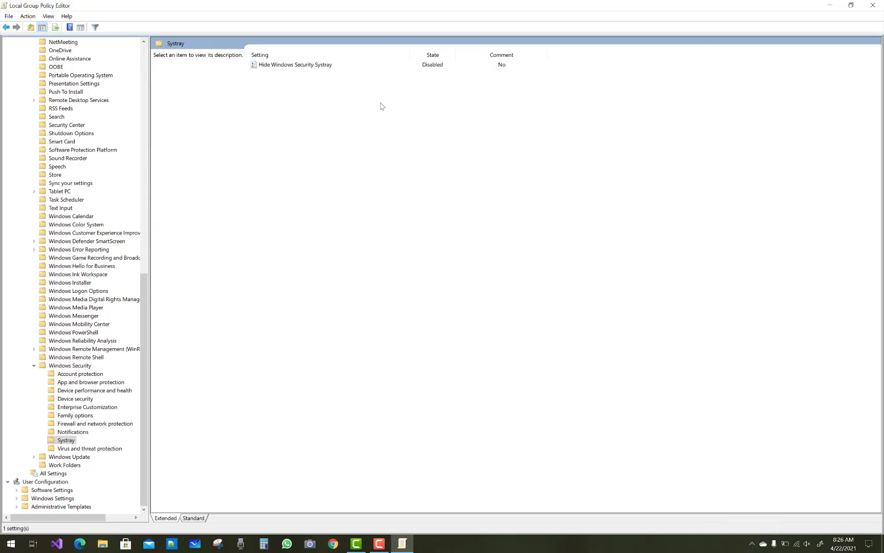
{"action": "double_click", "coordinate": [305, 64]}
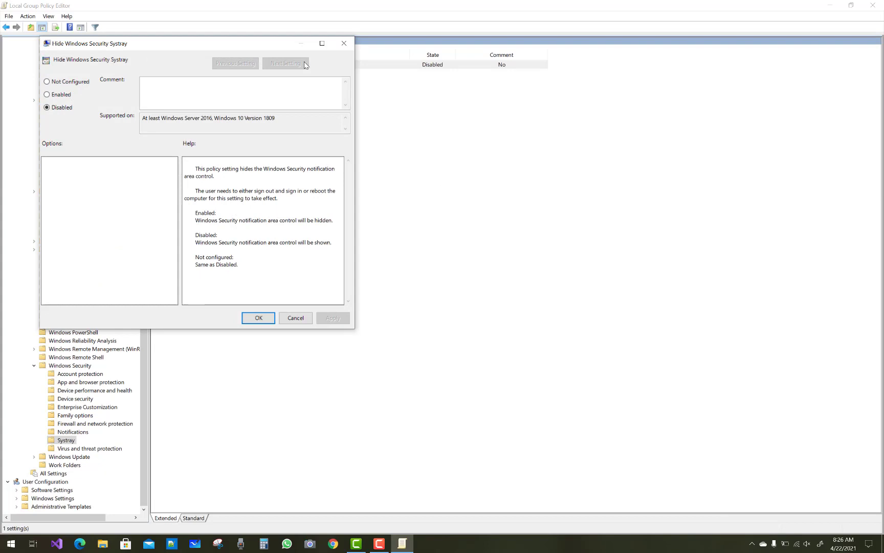
{"action": "left_click", "coordinate": [260, 319]}
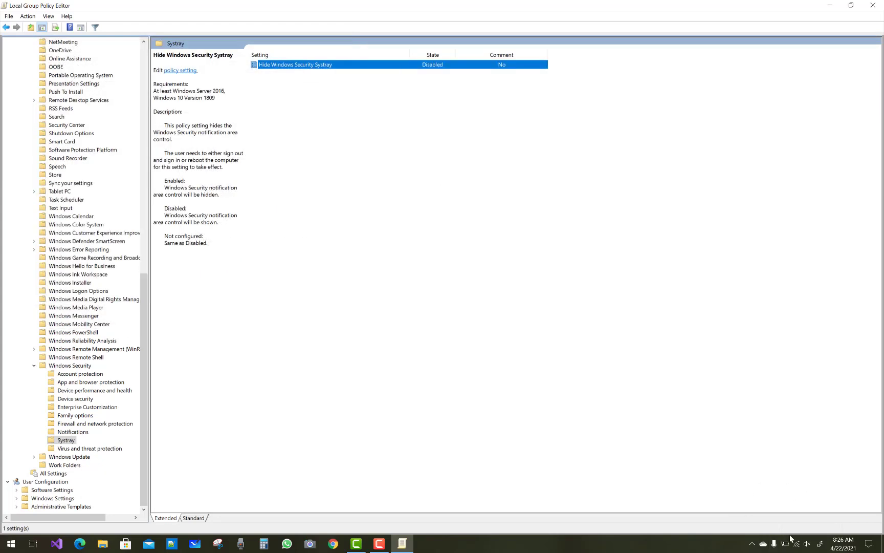
{"action": "left_click", "coordinate": [752, 543]}
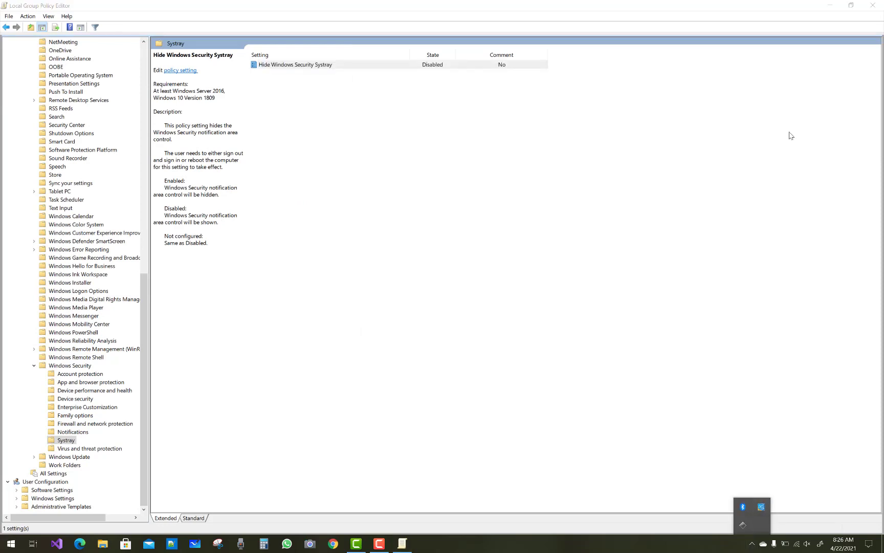
Step: Close the Local Group Policy Editor and refresh the desktop twice from its context menu
{"action": "left_click", "coordinate": [873, 7]}
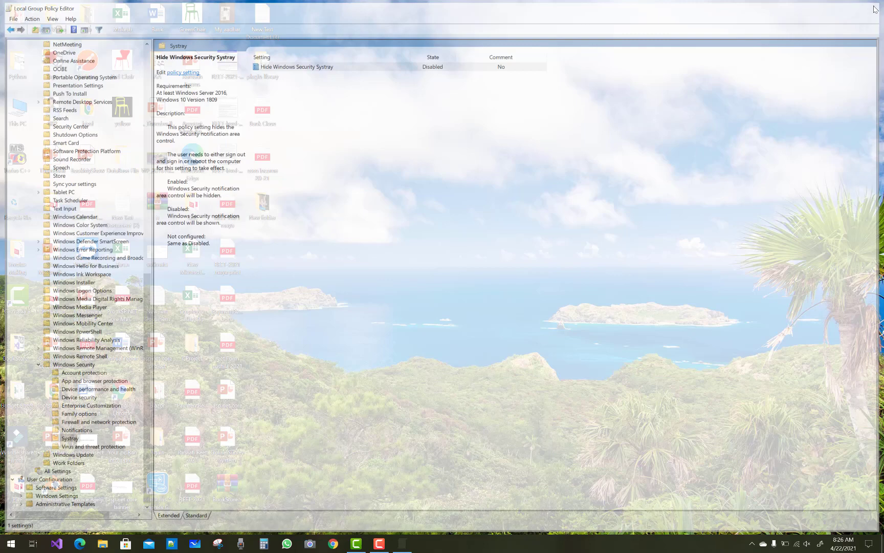
{"action": "right_click", "coordinate": [581, 226]}
{"action": "left_click", "coordinate": [598, 255]}
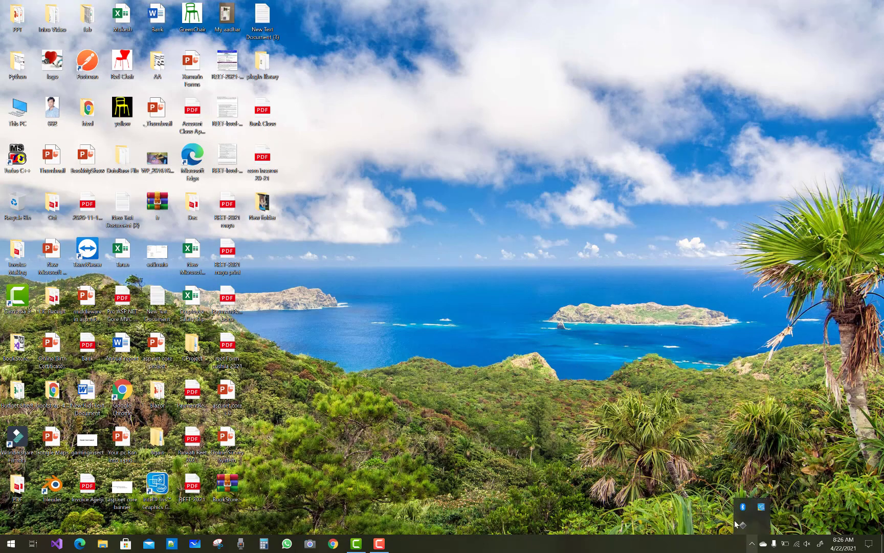
{"action": "right_click", "coordinate": [630, 362]}
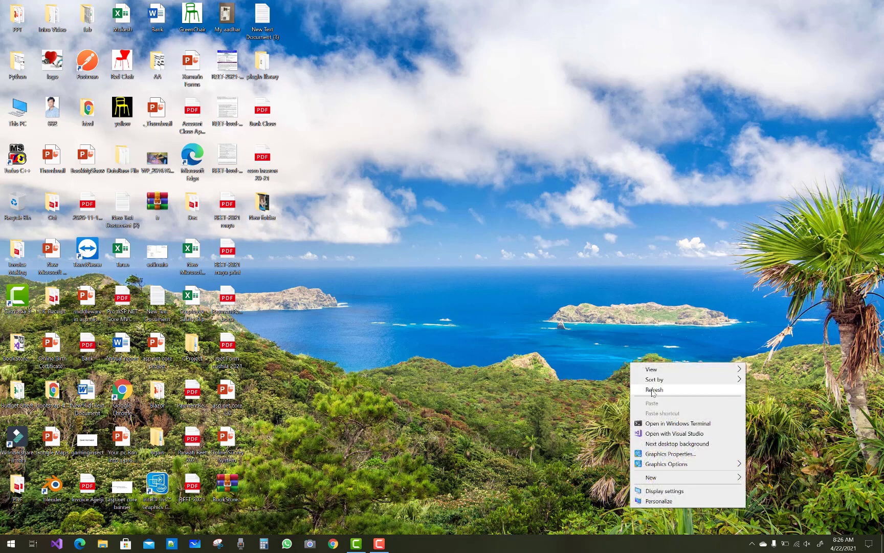
{"action": "left_click", "coordinate": [655, 389]}
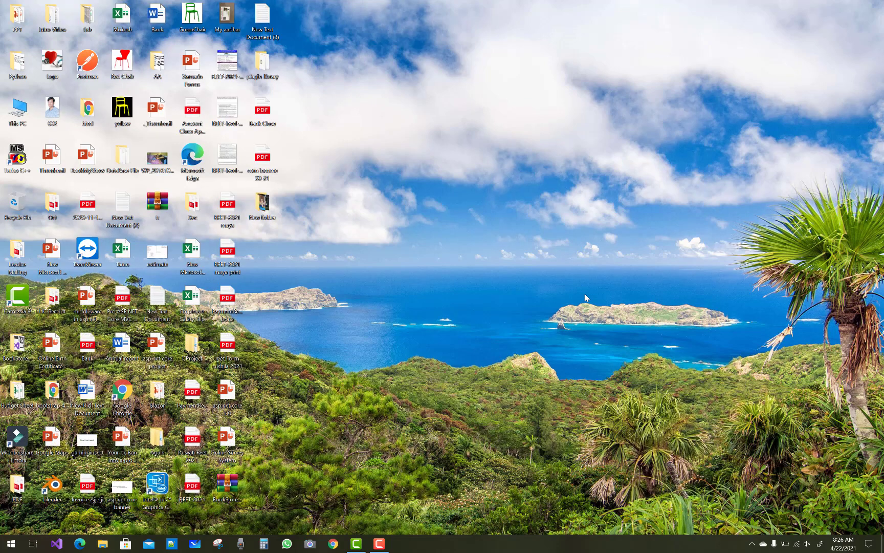